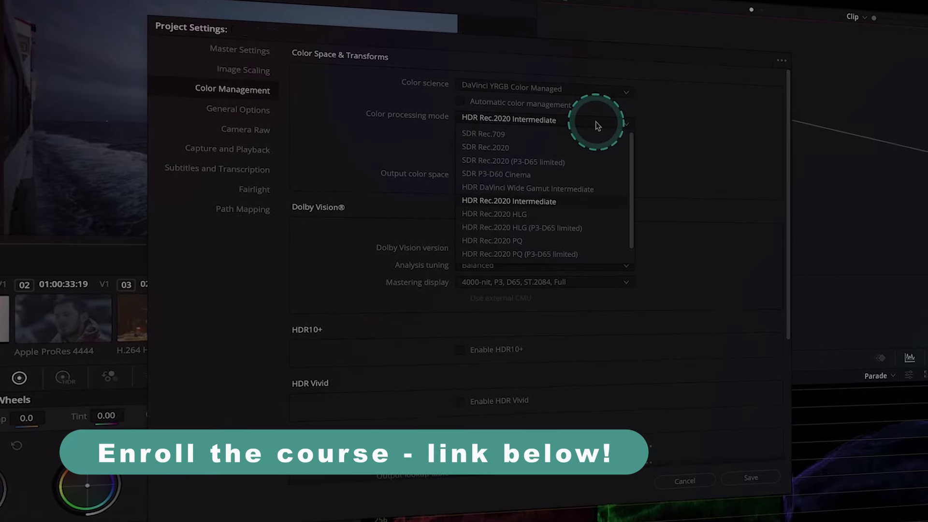
Step: Scroll down the Project Settings to reach the Color Management processing mode option
scroll(497, 266, down, 1)
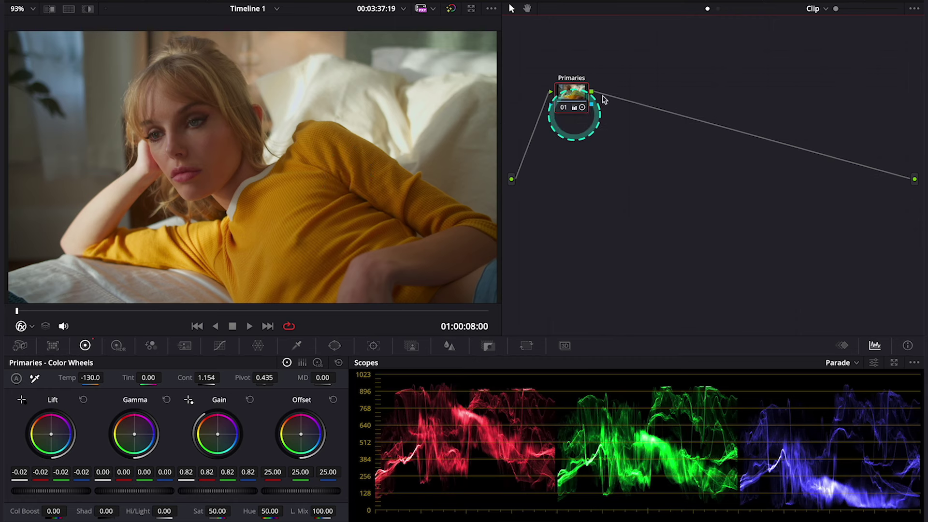
mouse_move(583, 110)
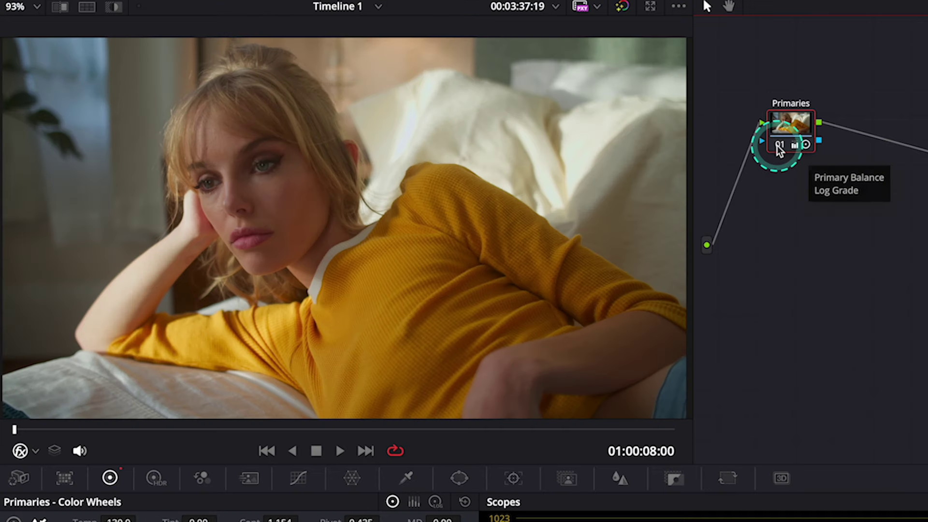
click(562, 109)
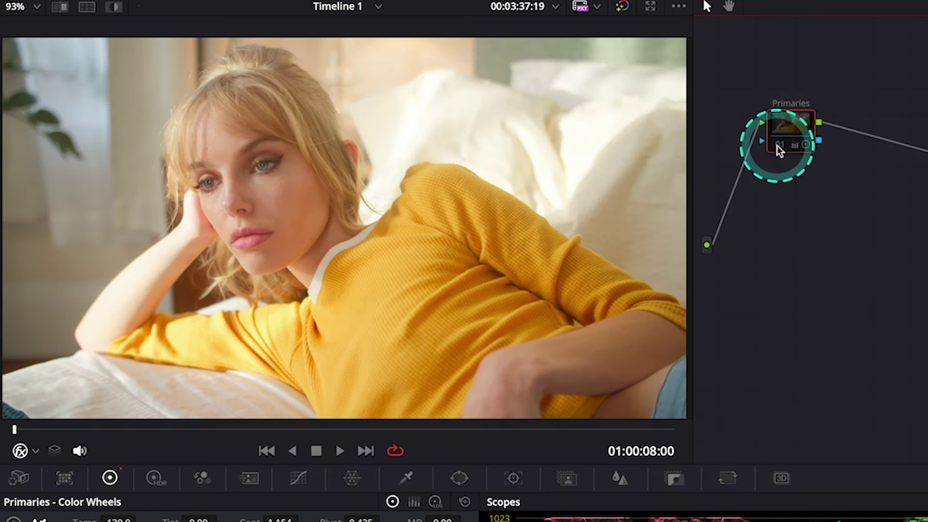
click(777, 146)
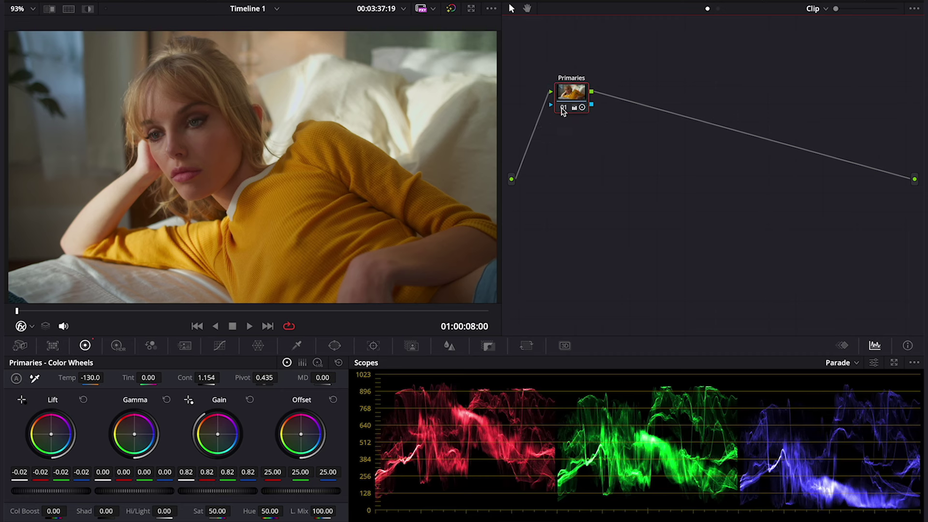
Step: Add a serial node after Primaries and label it MD
key(alt+s)
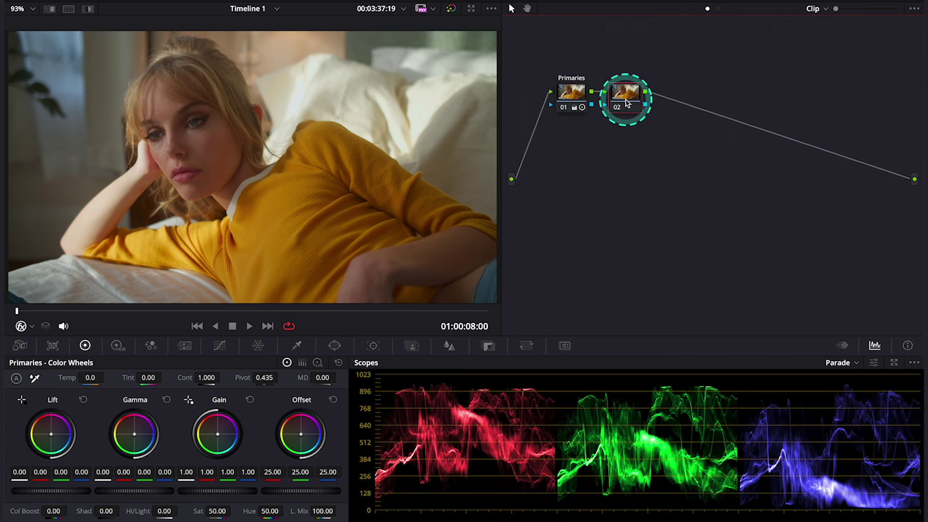
right_click(626, 103)
click(650, 124)
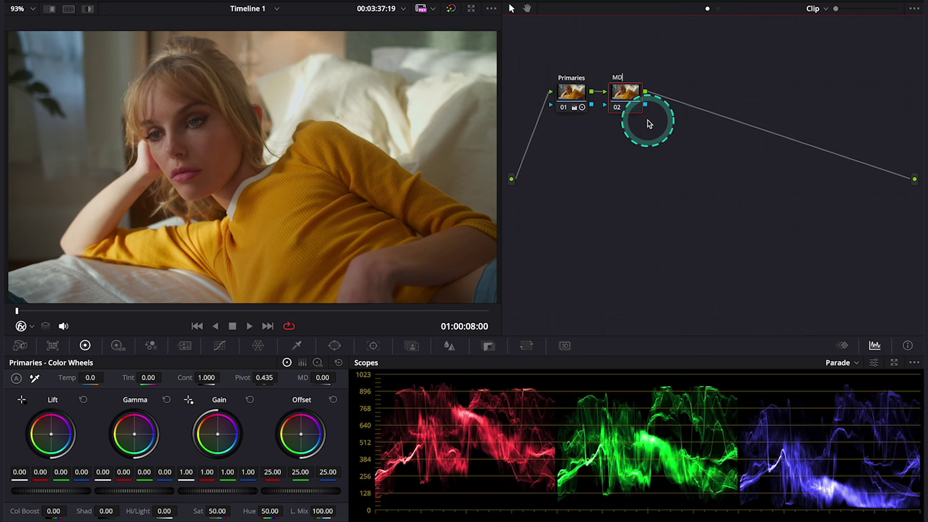
click(649, 124)
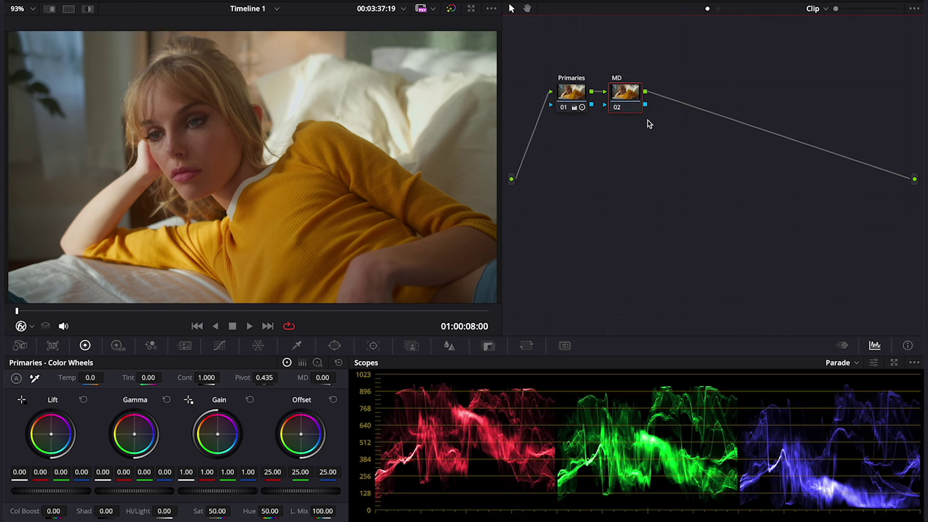
Step: Lower the MD node's midtone detail to -31.50, comparing with the node bypassed
double_click(322, 378)
text(27)
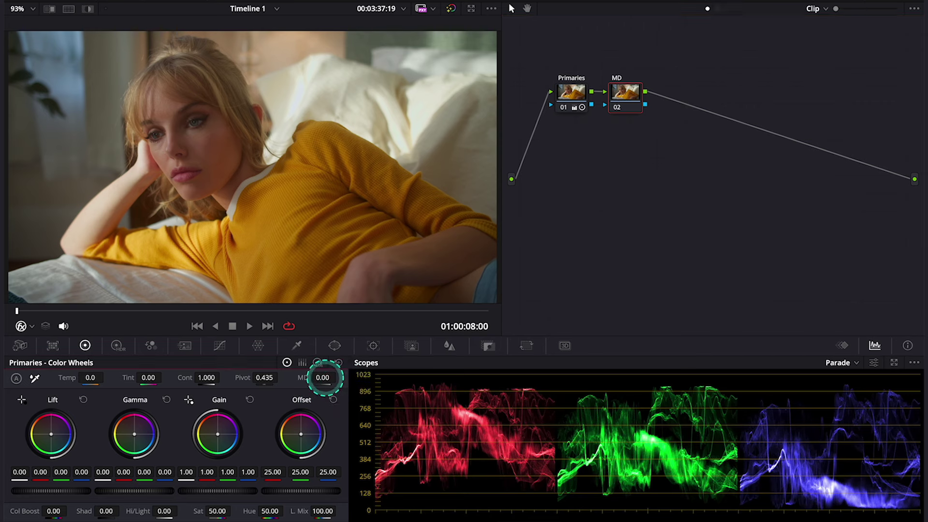
key(Return)
drag(295, 377, 167, 366)
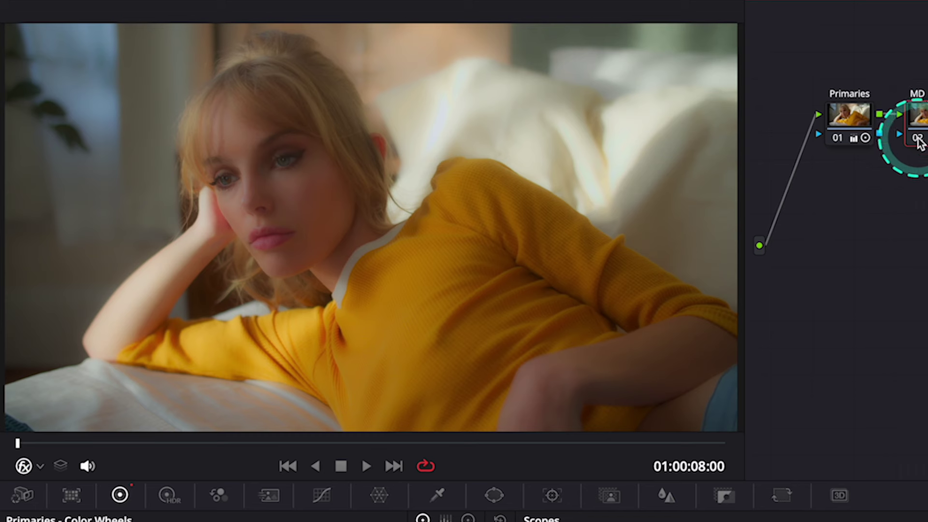
click(617, 108)
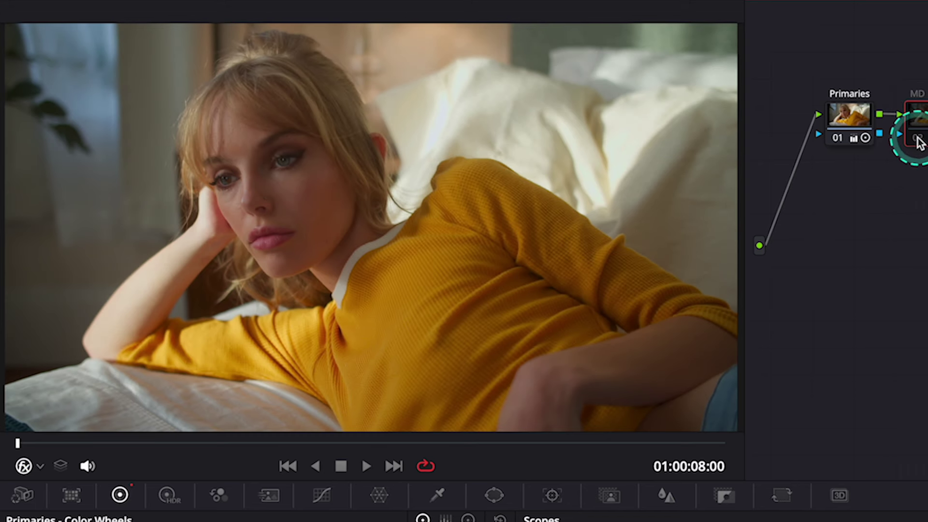
click(916, 139)
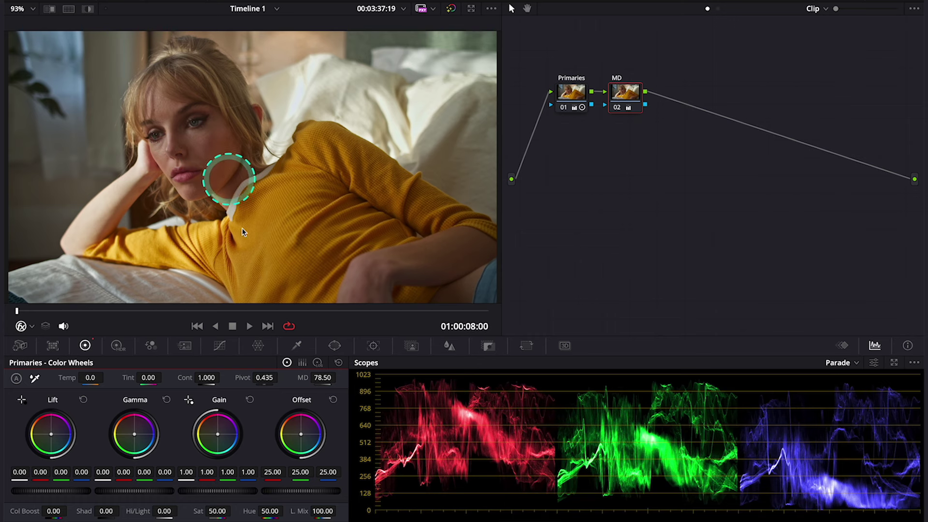
drag(323, 377, 201, 369)
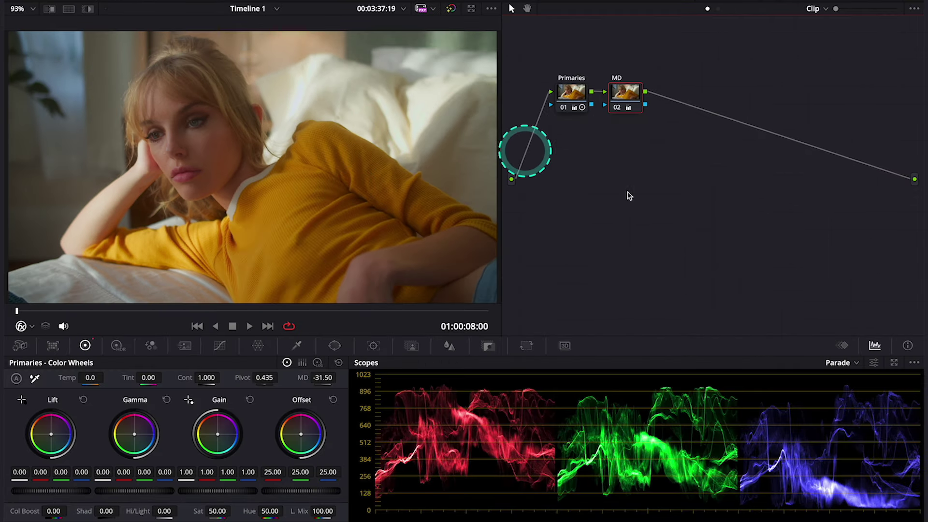
Step: Add node 03 labelled Blur and raise its linked blur radius to 0.56
key(alt+s)
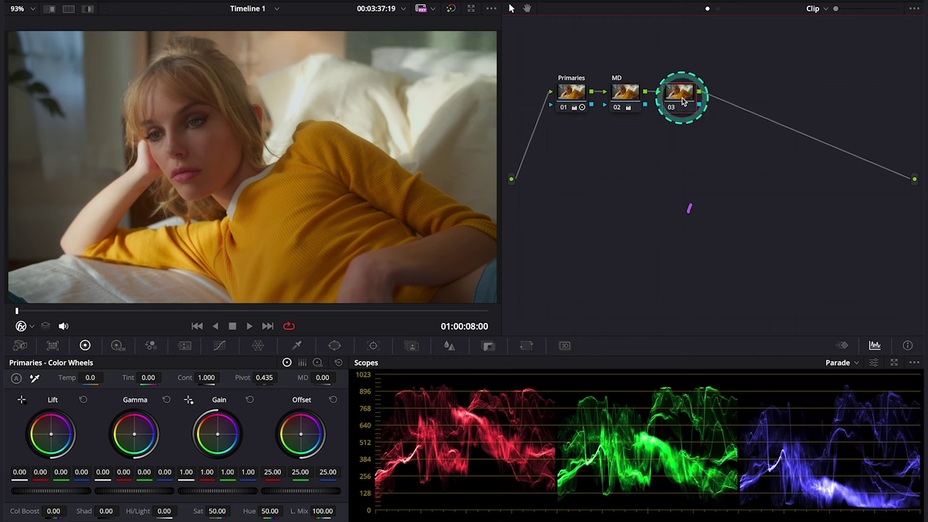
right_click(686, 101)
click(699, 121)
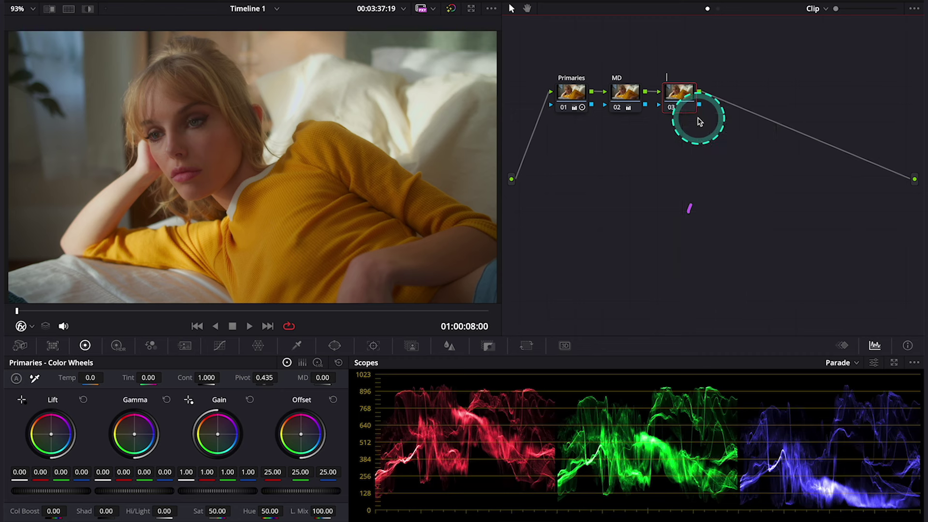
text(Blur)
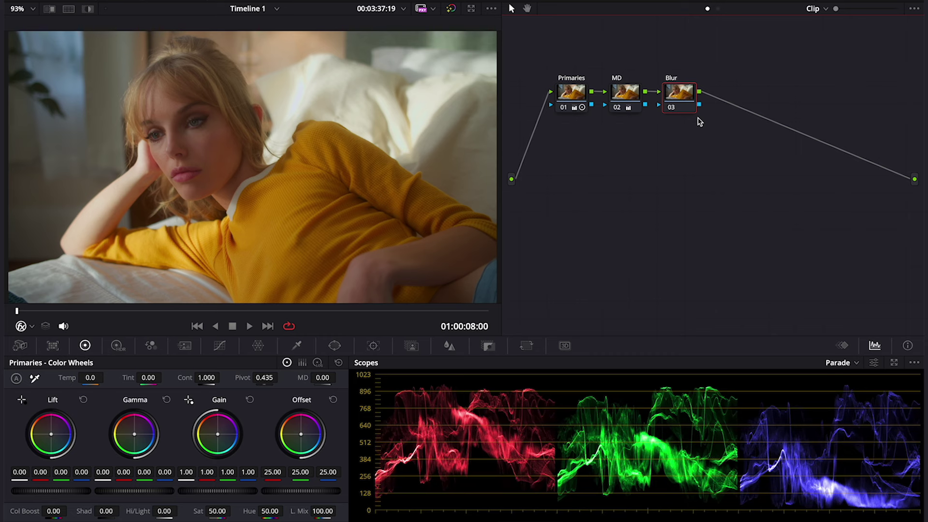
click(449, 348)
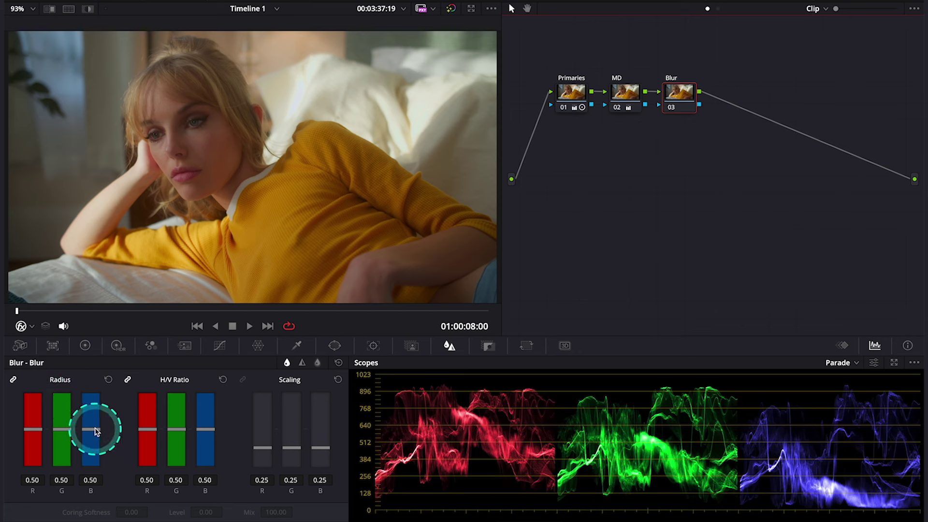
mouse_move(93, 428)
mouse_down()
mouse_move(93, 412)
mouse_move(92, 435)
mouse_move(92, 414)
mouse_move(92, 435)
mouse_move(88, 426)
mouse_up()
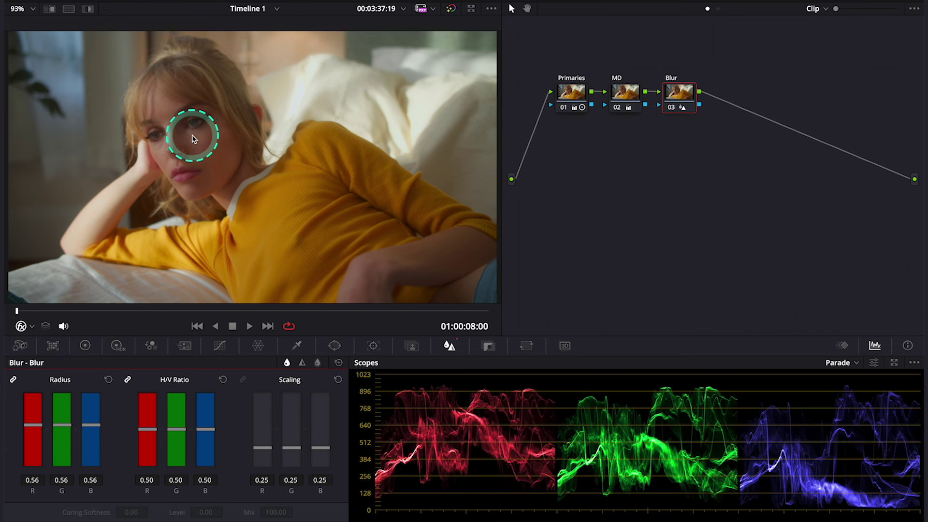
Step: Add a circular window and shape it into a soft-edged ellipse over her face
click(335, 345)
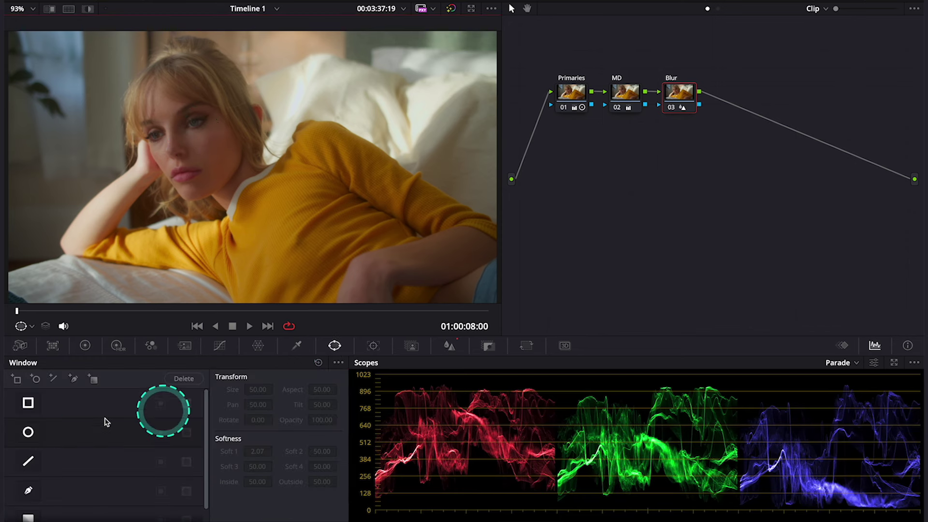
click(28, 432)
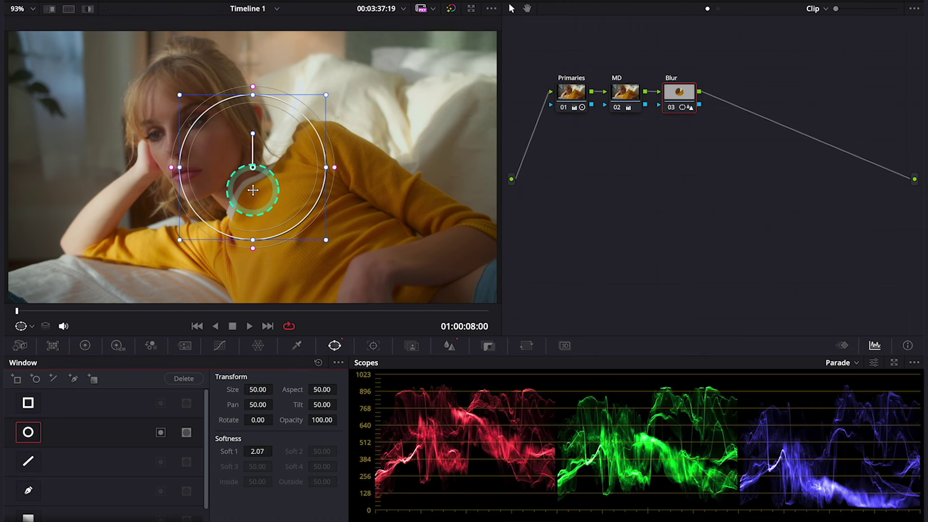
drag(252, 189, 187, 165)
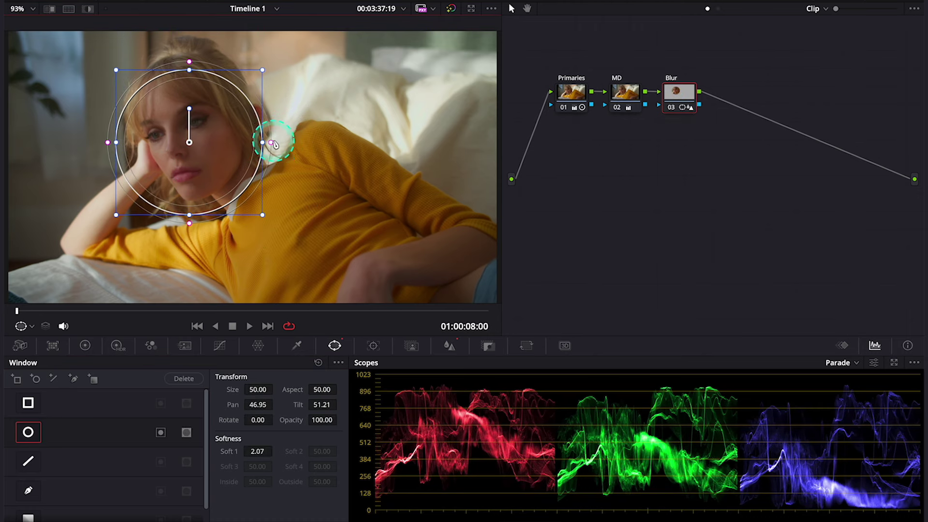
drag(267, 142, 309, 149)
click(88, 11)
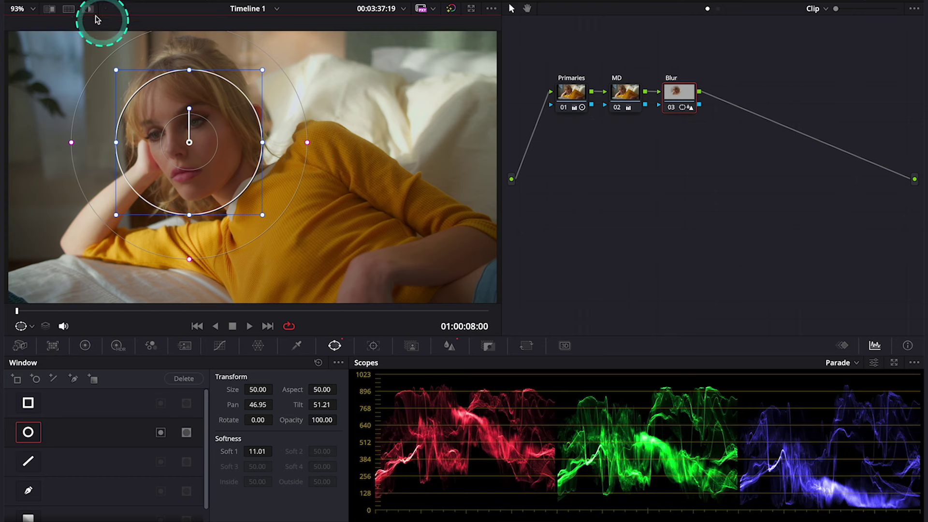
drag(189, 71, 190, 51)
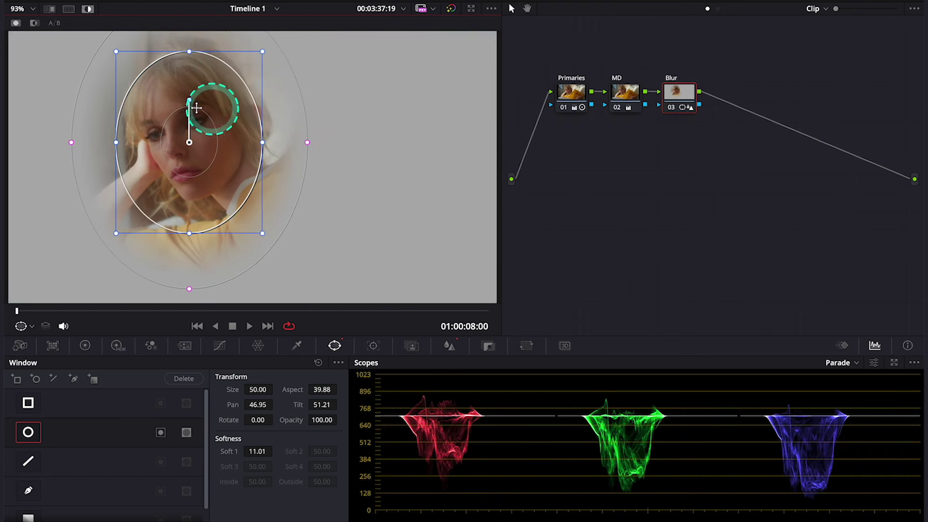
click(87, 8)
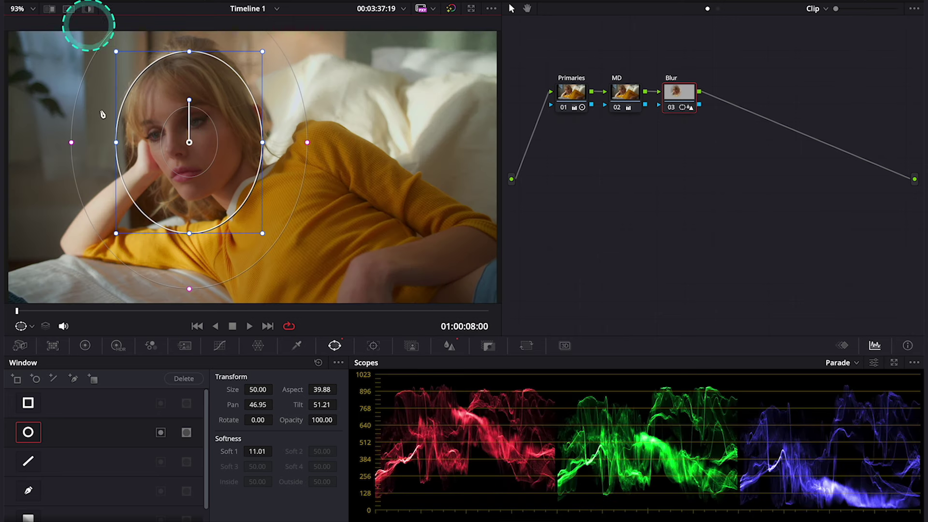
Step: Invert the face window, check its matte, and track it forward and backward
click(161, 432)
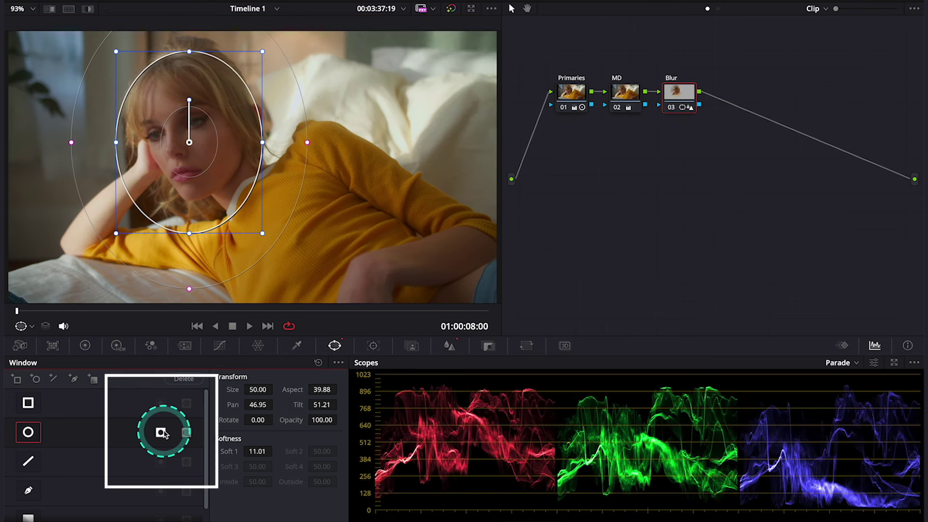
click(88, 9)
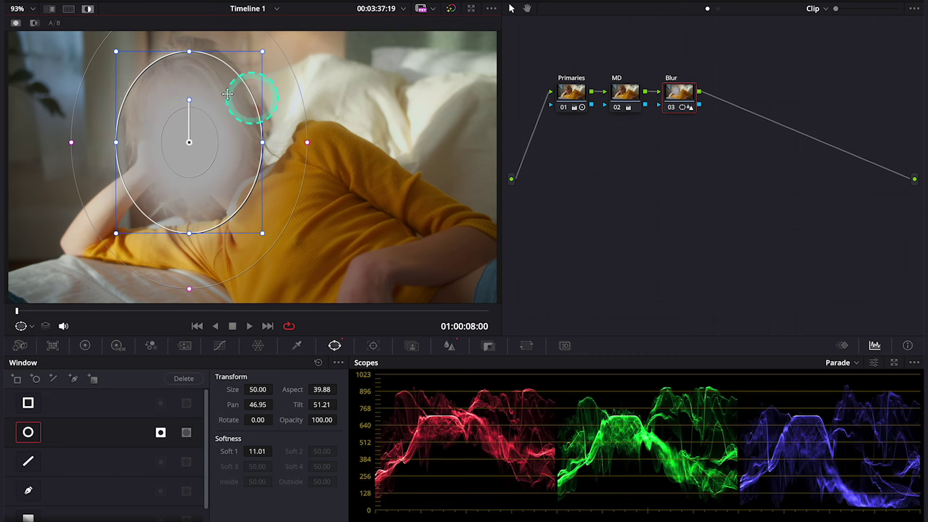
click(87, 8)
click(373, 345)
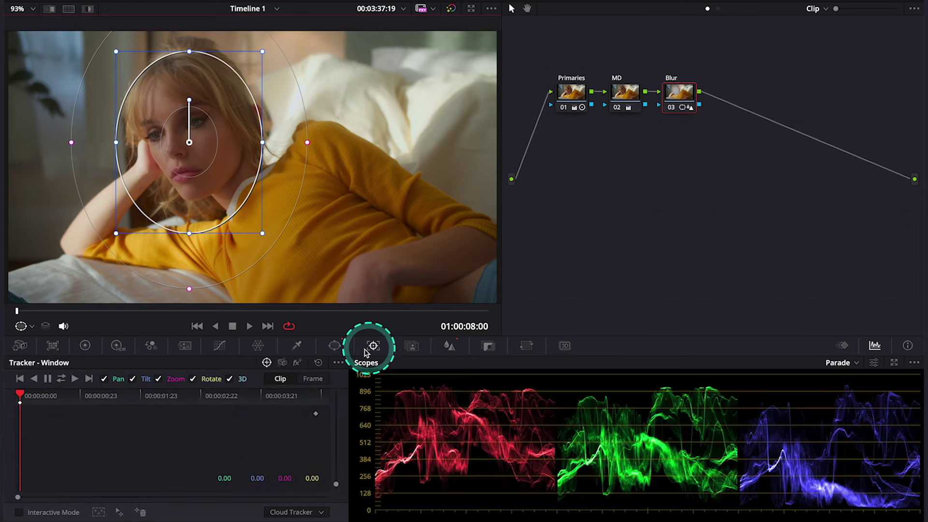
click(65, 380)
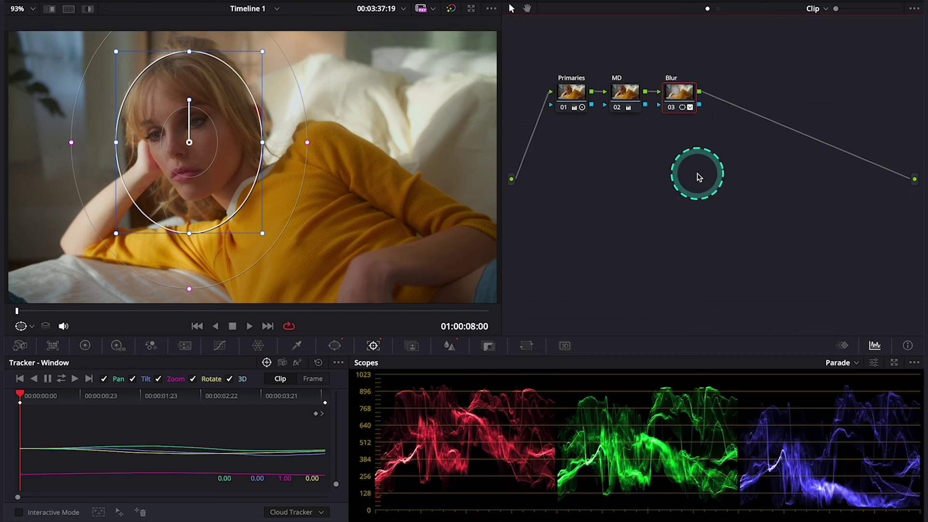
Step: Add node 04 after Blur and label it Glow
key(alt+s)
right_click(734, 95)
click(763, 117)
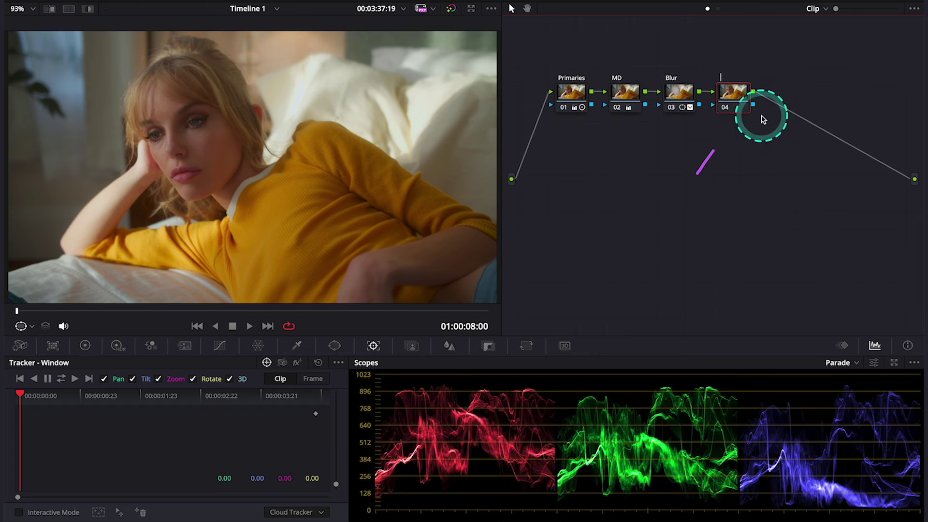
text(Glow)
key(Return)
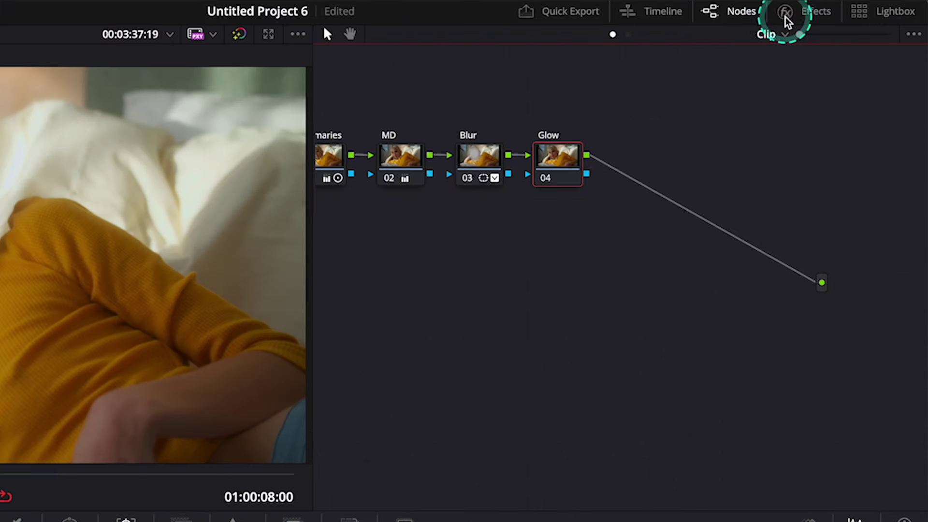
Step: Apply the Glow effect from the Effects Library to the Glow node
click(785, 13)
click(724, 60)
text(glow)
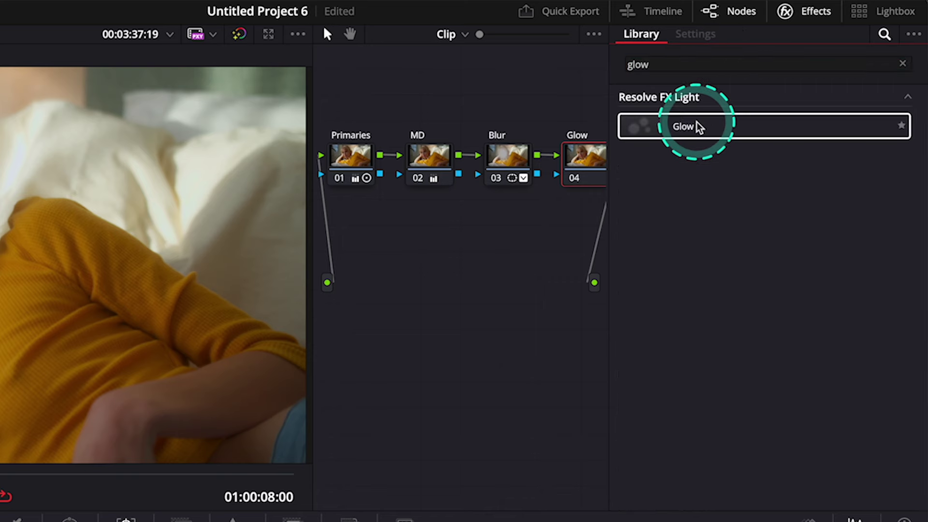
drag(698, 124, 582, 170)
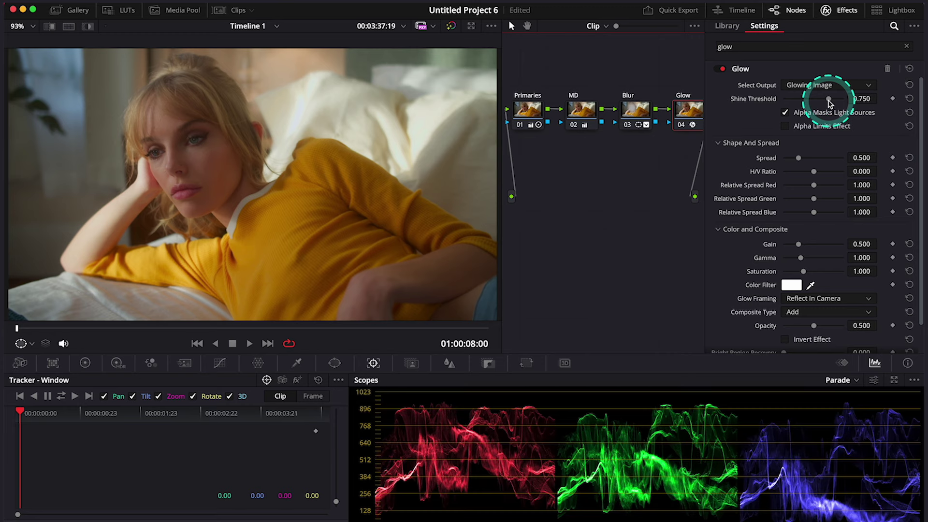
Step: Set the glow Composite Type to Softlight and Shine Threshold to 0.128
drag(828, 103, 776, 106)
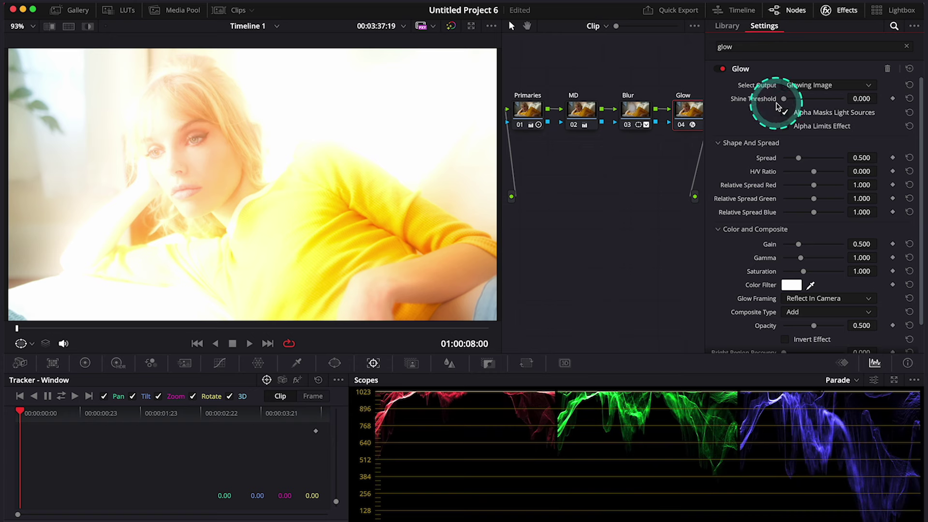
scroll(827, 258, down, 2)
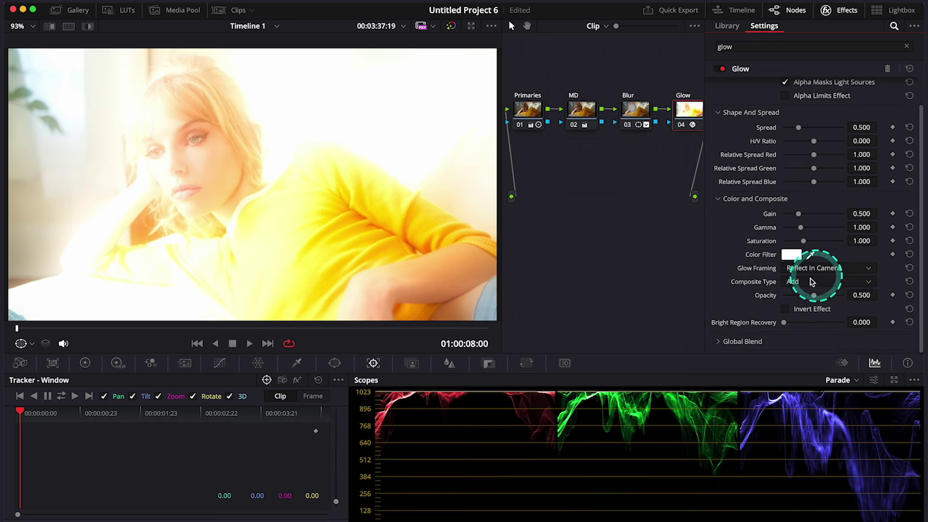
click(865, 281)
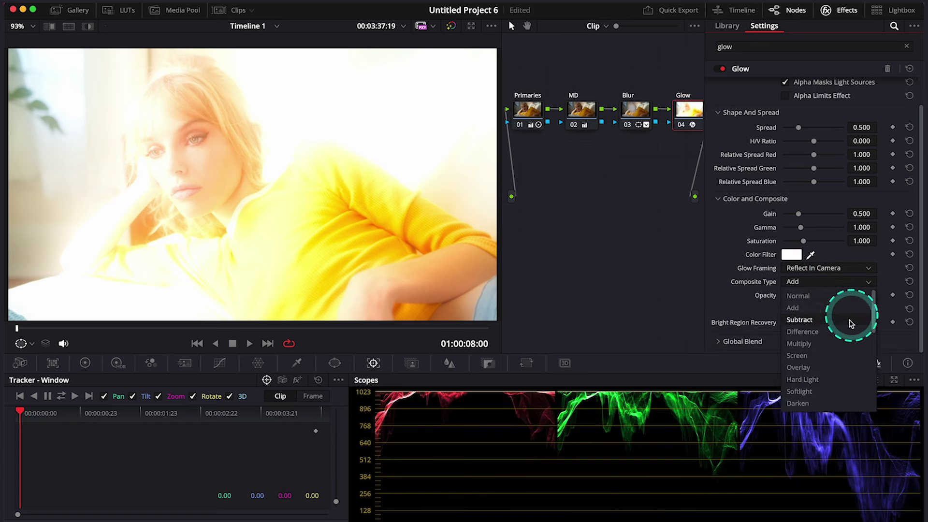
click(824, 391)
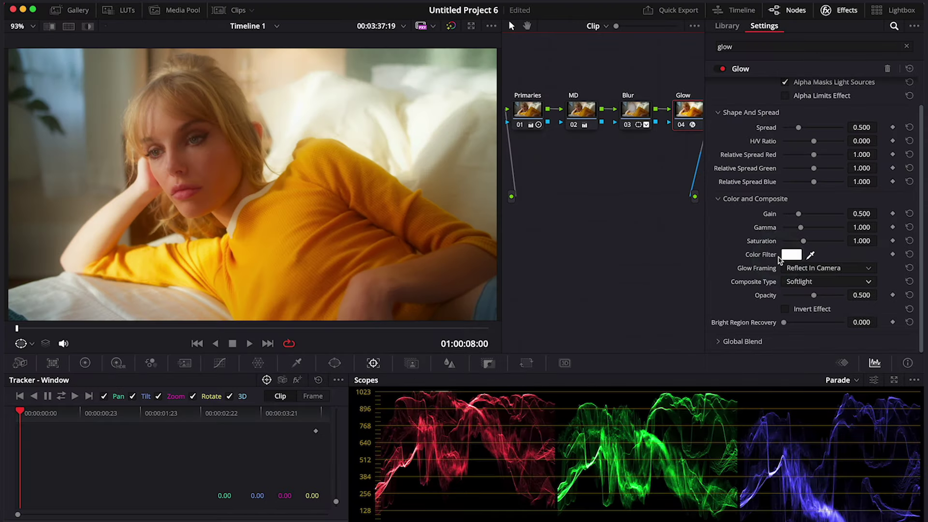
scroll(778, 260, up, 2)
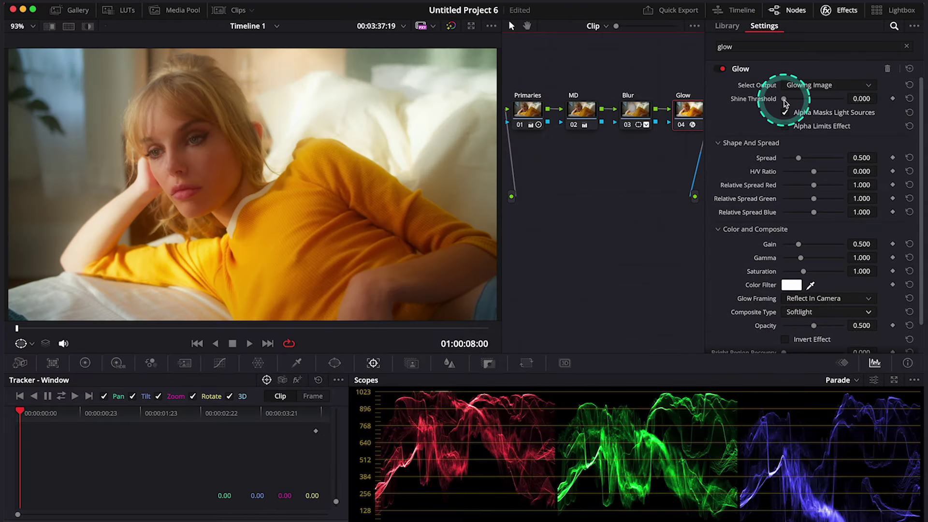
mouse_move(784, 99)
mouse_down()
mouse_move(828, 98)
mouse_move(778, 113)
mouse_move(792, 113)
mouse_up()
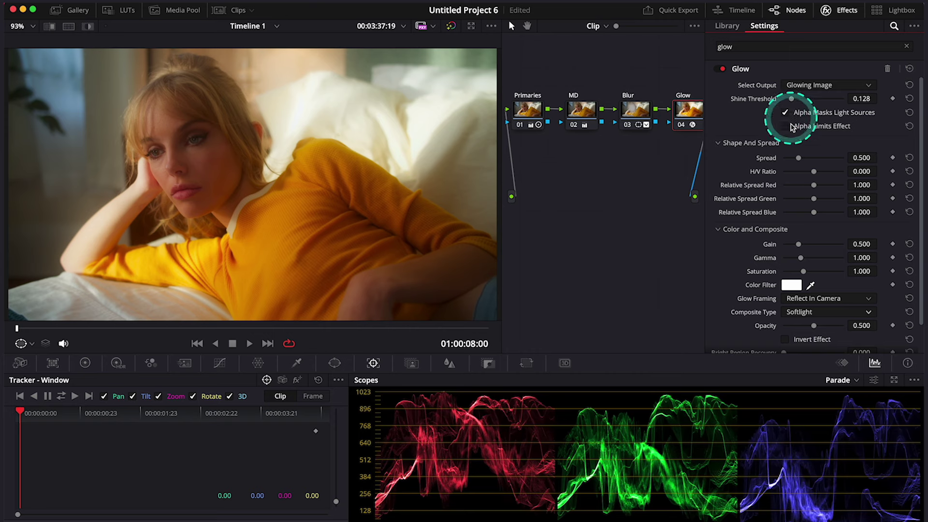
Step: Widen the glow Spread to 0.569 and lower Opacity to about 0.27
click(798, 174)
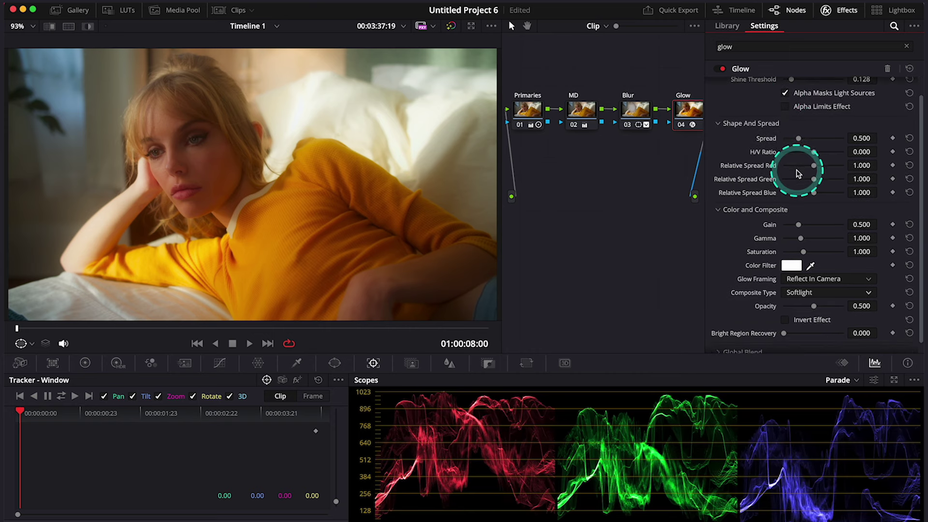
scroll(798, 174, down, 1)
mouse_move(799, 140)
mouse_down()
mouse_move(834, 139)
mouse_move(800, 139)
mouse_up()
click(814, 253)
scroll(813, 253, down, 1)
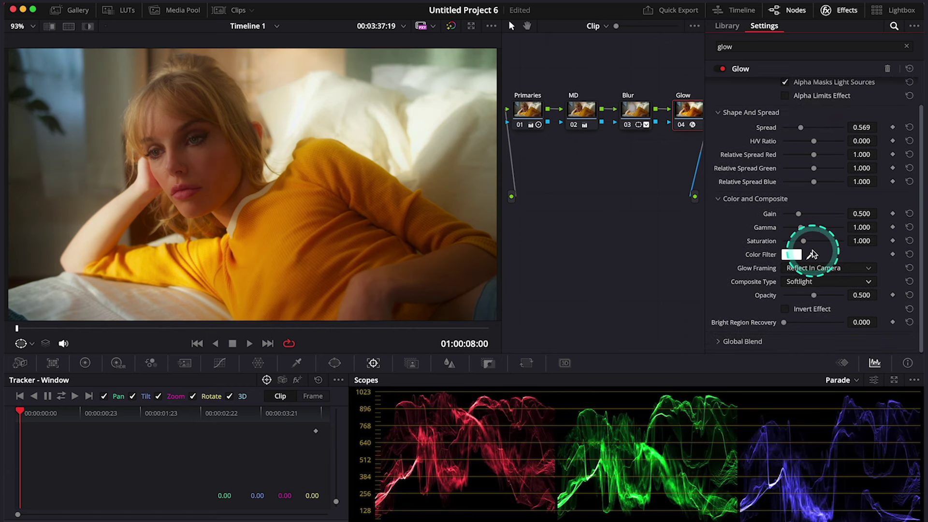
click(813, 296)
drag(816, 299, 800, 302)
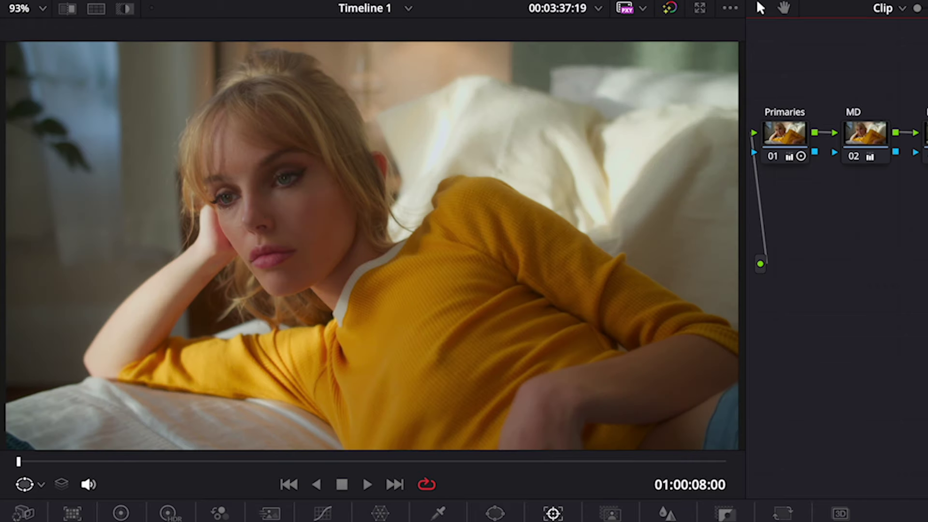
Step: Set relative spread red 0.514, green 0.734, blue 0.899 and glow opacity 0.184
key(ctrl+d)
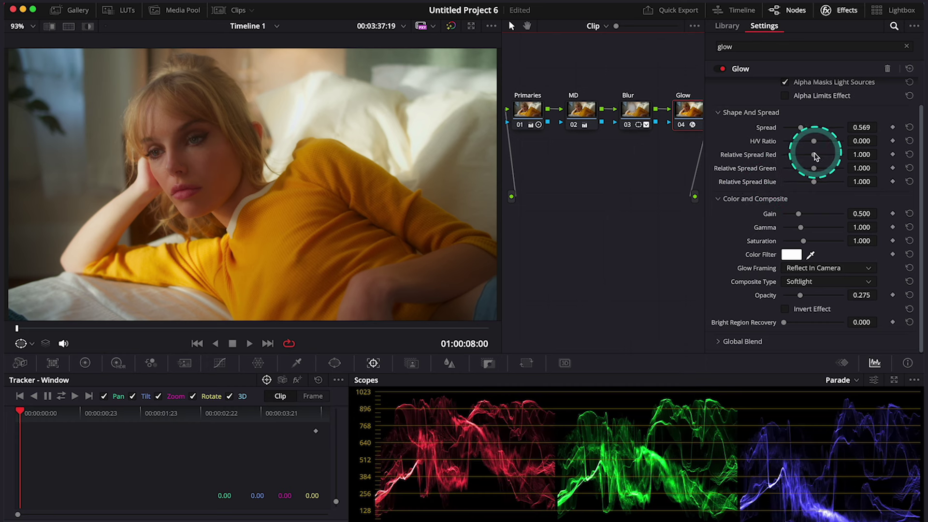
mouse_move(814, 154)
mouse_down()
mouse_move(814, 183)
mouse_move(797, 181)
mouse_move(810, 182)
mouse_move(812, 154)
mouse_move(790, 156)
mouse_move(806, 170)
mouse_up()
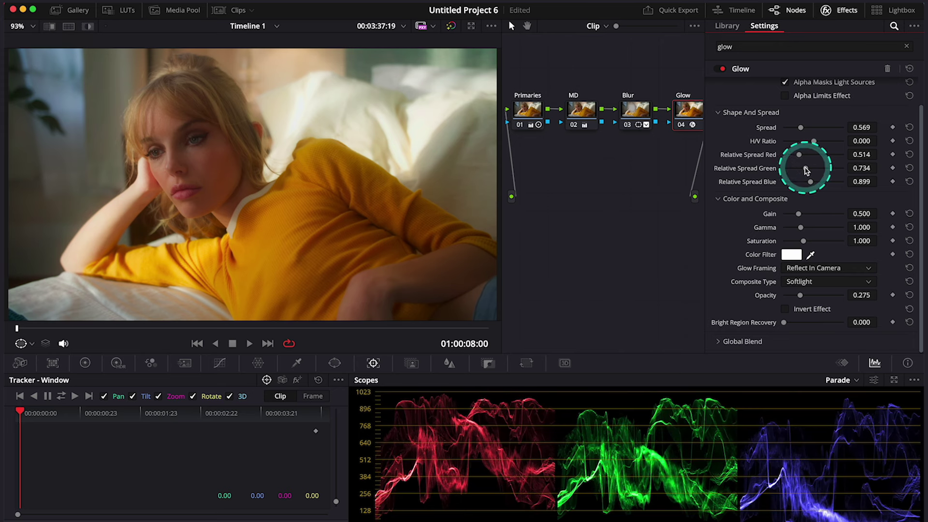
drag(820, 300, 794, 294)
click(406, 209)
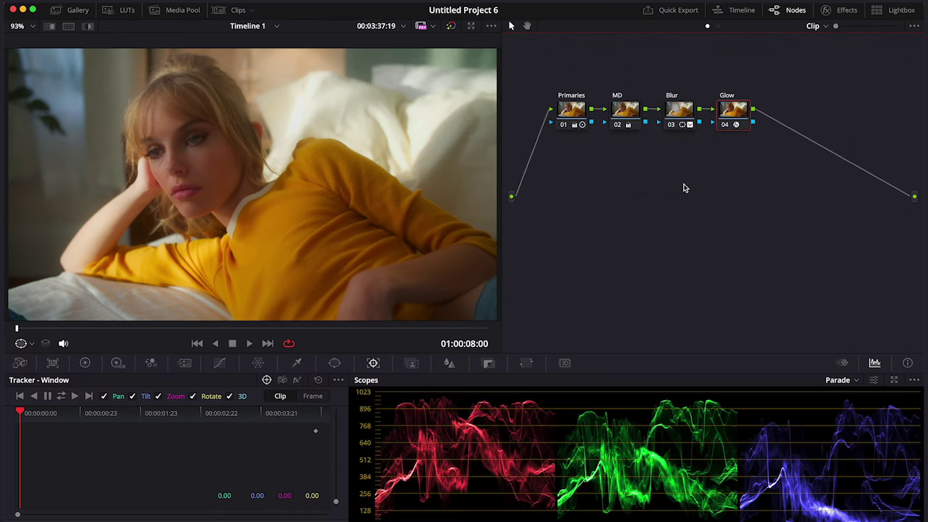
Step: Add node 05, move it below Primaries, and label it Halation
key(alt+s)
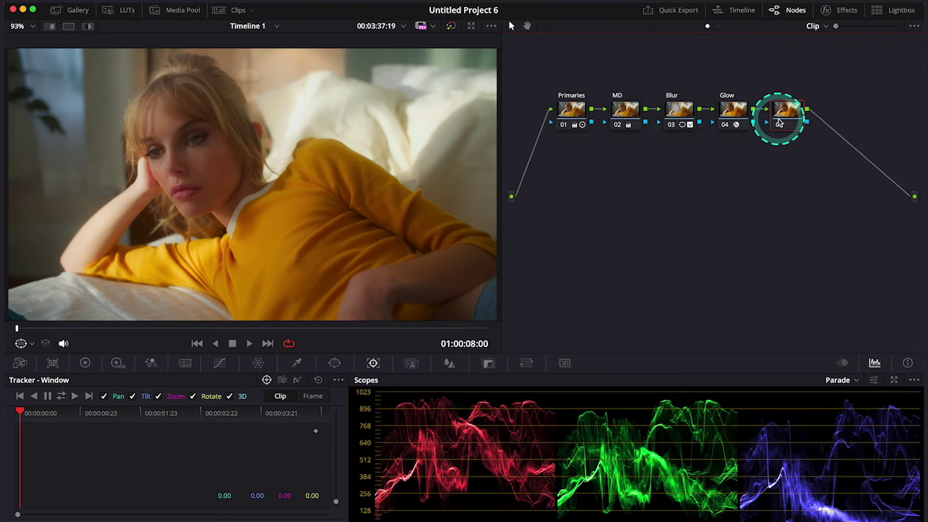
drag(779, 123, 568, 179)
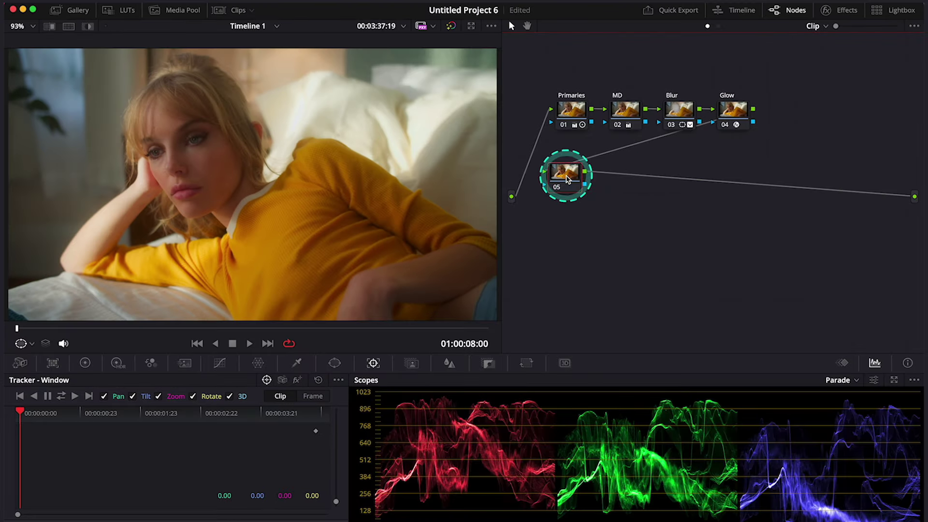
right_click(567, 178)
click(597, 193)
text(Ha)
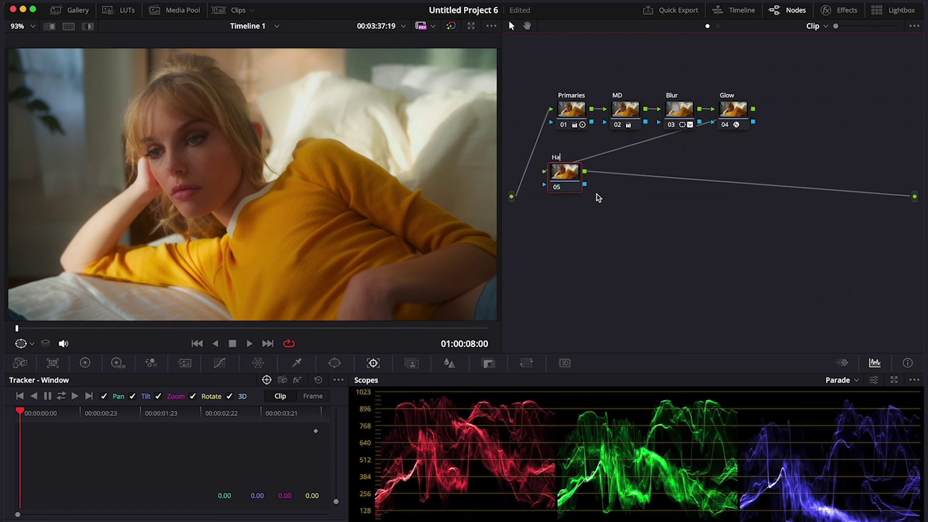
text(lation)
key(Return)
click(570, 187)
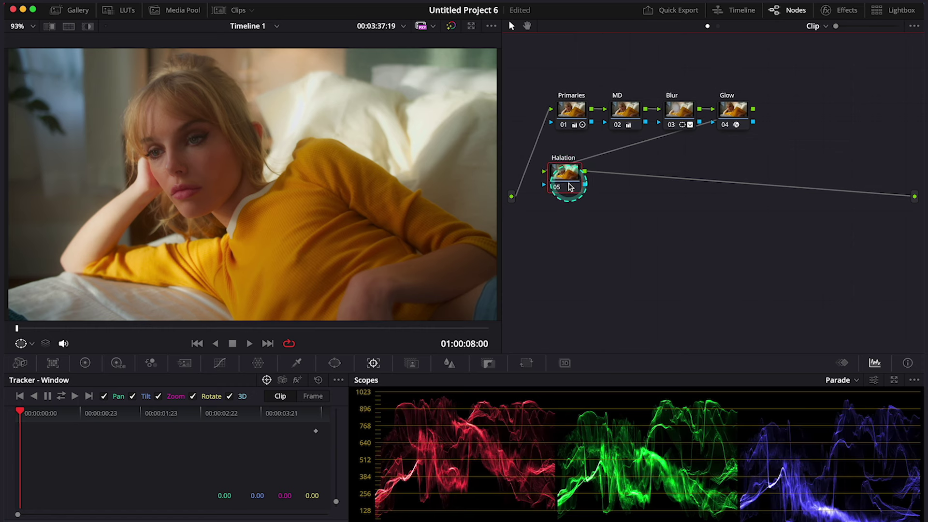
Step: Search the Effects Library for 'edge' and select Edge Detect
click(827, 15)
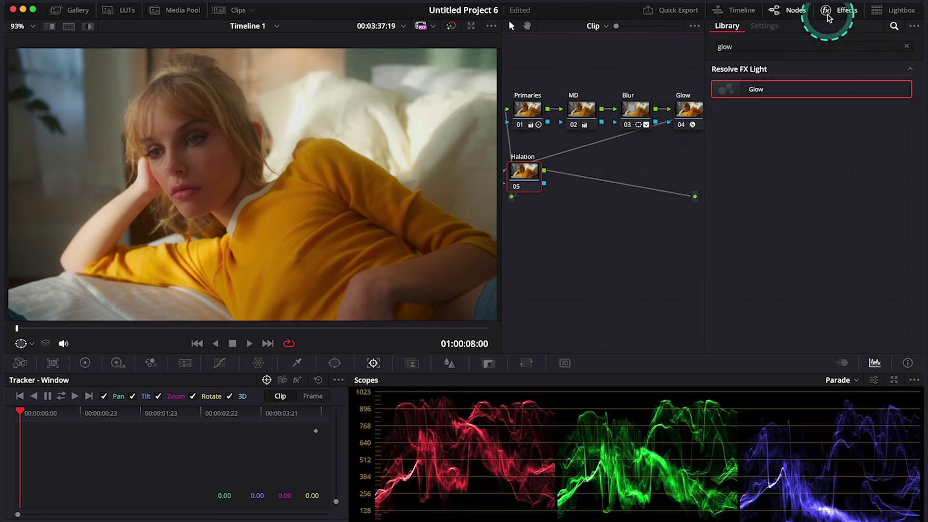
click(790, 43)
key(BackSpace)
key(BackSpace)
key(BackSpace)
key(BackSpace)
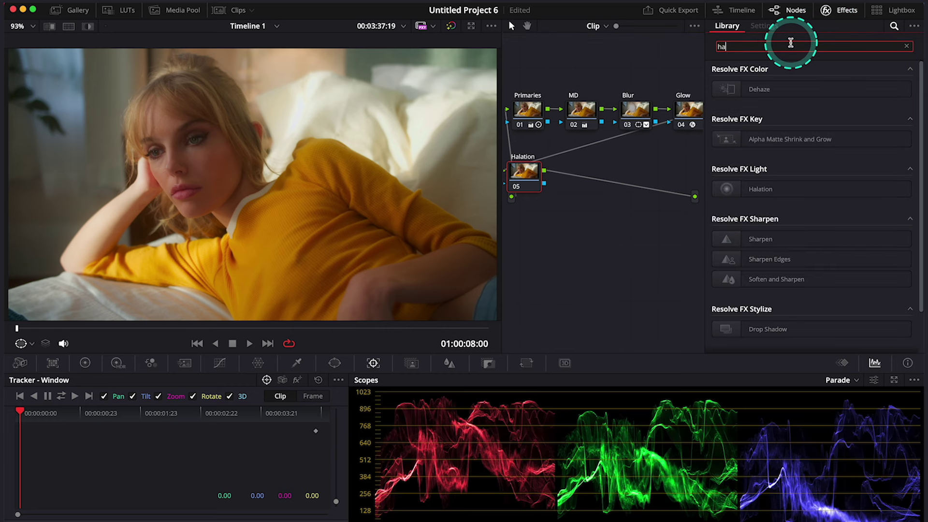
text(hala)
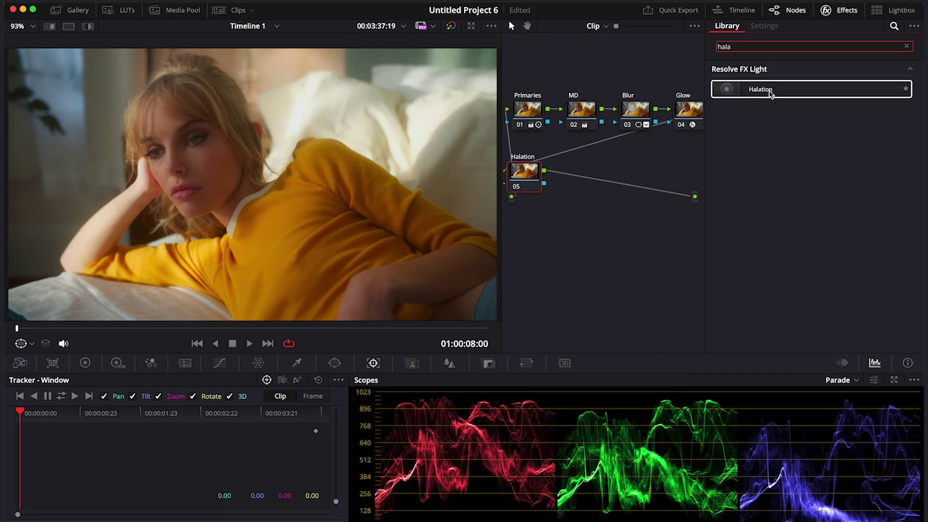
click(737, 47)
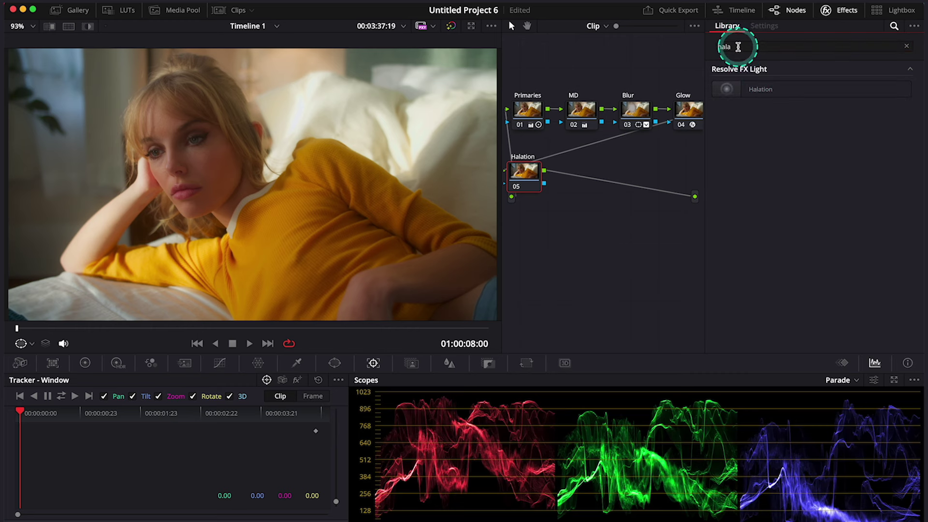
text(edge)
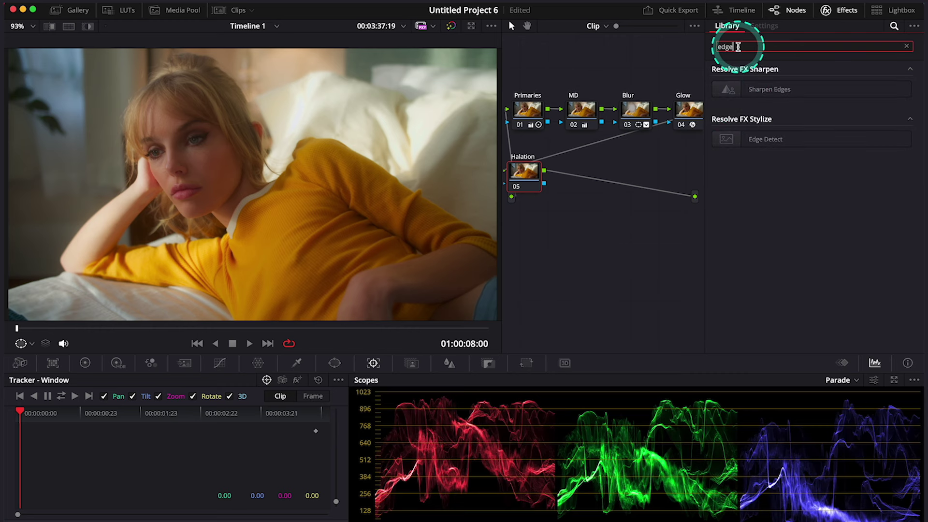
click(762, 141)
Step: Apply Edge Detect to Halation in RGB Edges mode with Edge Mask Overlay enabled
drag(761, 143, 524, 182)
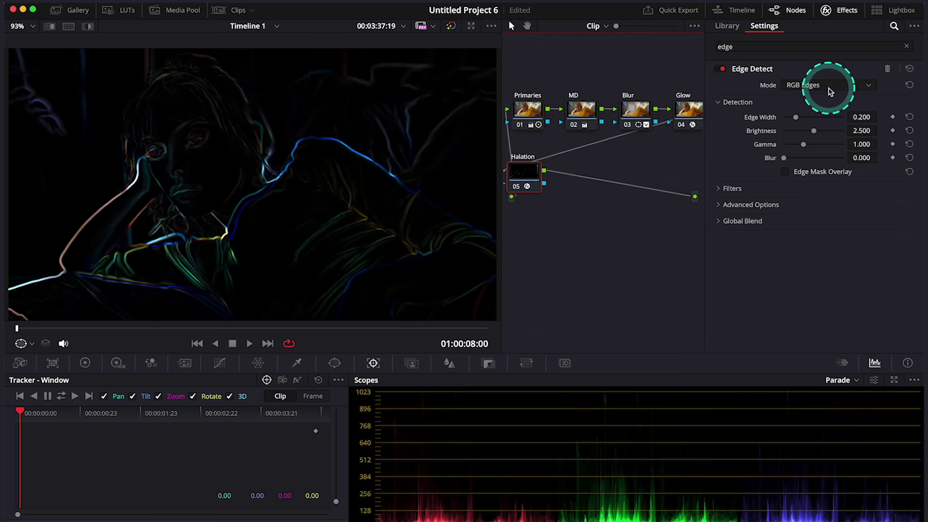
click(829, 92)
click(830, 91)
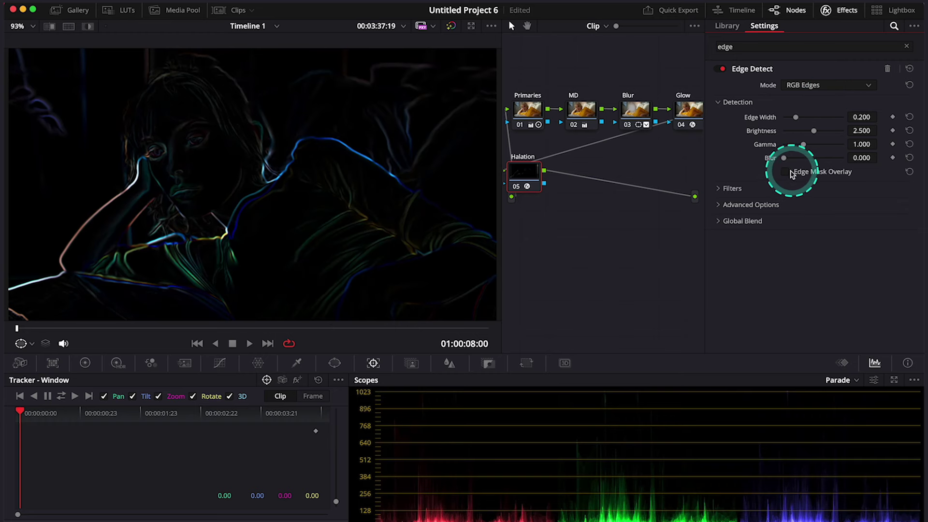
click(785, 171)
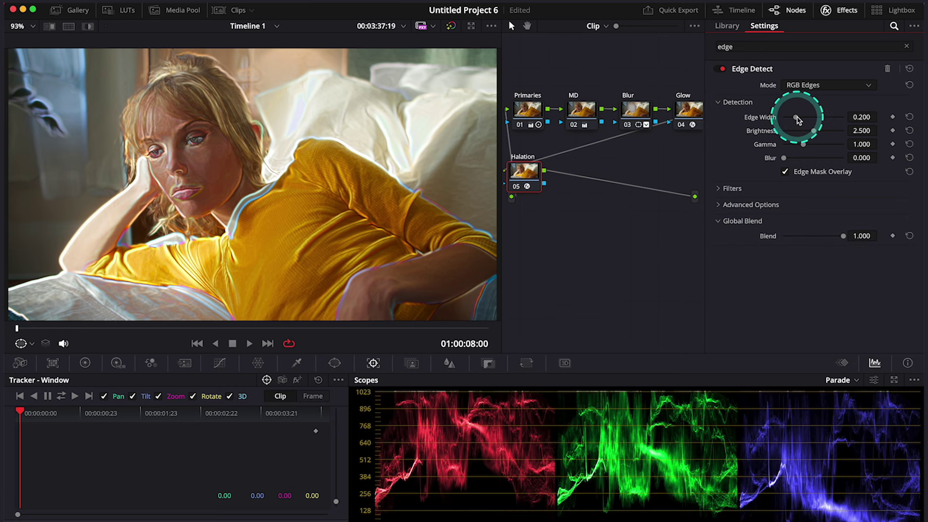
Step: Add node 06 after Halation and apply Prism Blur to it
key(alt+s)
click(807, 46)
text(prism)
drag(754, 67, 578, 171)
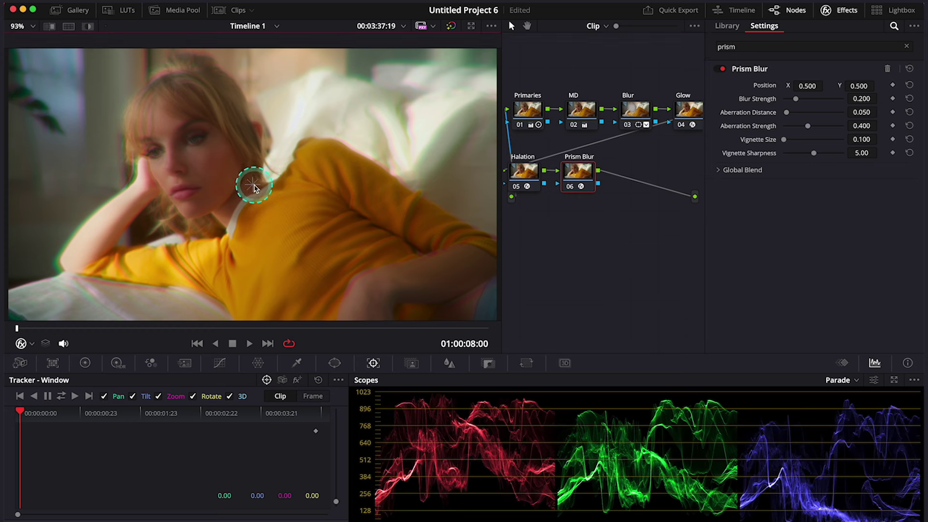
Step: Move the Prism Blur centre onto her face and adjust its blur strength
drag(254, 188, 182, 202)
mouse_move(250, 222)
mouse_down()
mouse_move(425, 271)
mouse_move(253, 201)
mouse_move(174, 157)
mouse_up()
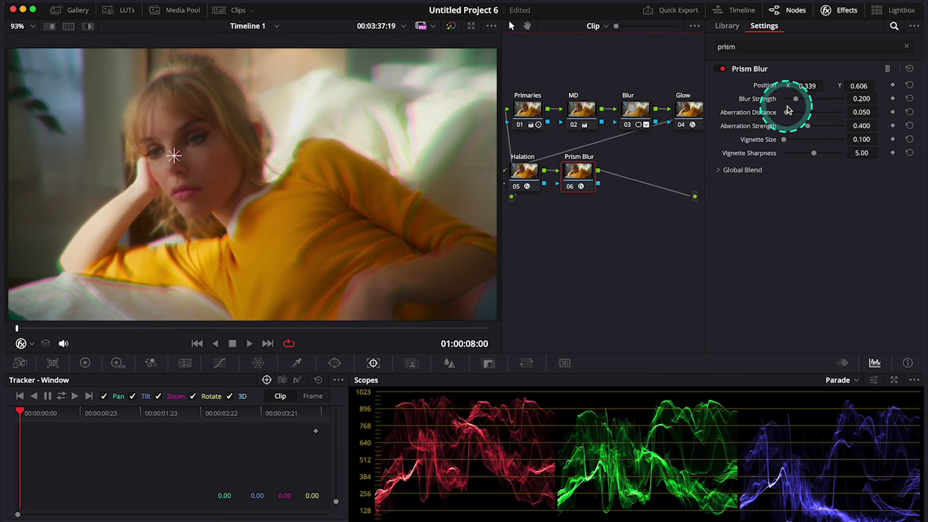
mouse_move(795, 99)
mouse_down()
mouse_move(826, 99)
mouse_move(763, 106)
mouse_move(759, 151)
mouse_move(797, 108)
mouse_move(787, 109)
mouse_move(807, 127)
mouse_move(822, 114)
mouse_move(785, 114)
mouse_up()
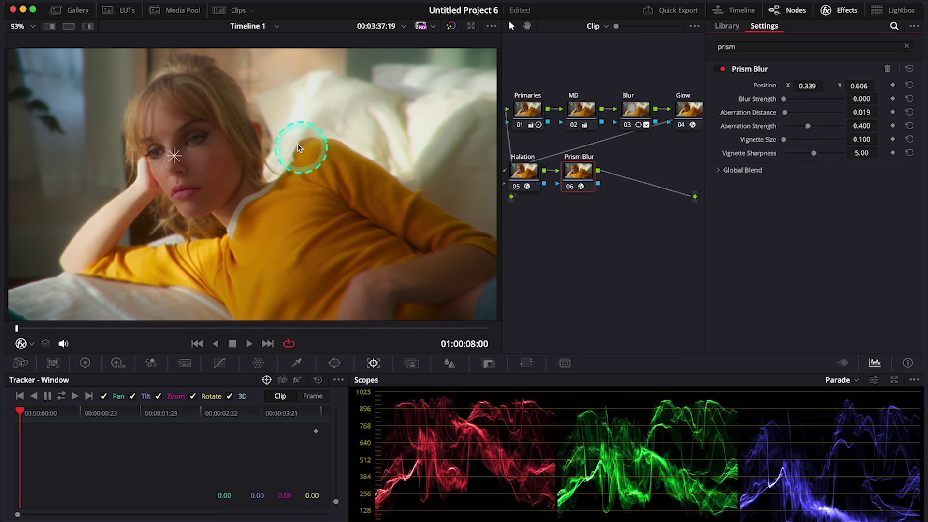
Step: Set Prism Blur aberration strength to 0.303 and vignette size to 0.554, viewer at Fit
scroll(320, 166, up, 5)
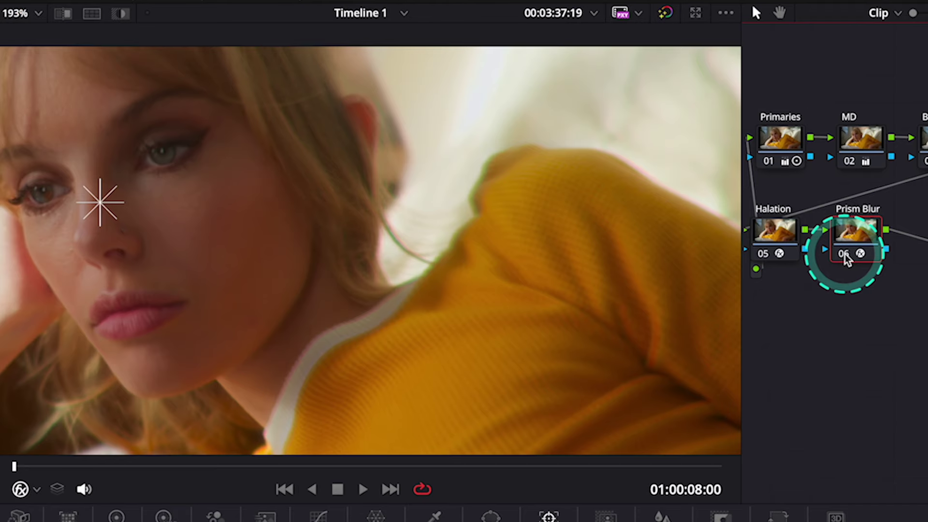
key(ctrl+d)
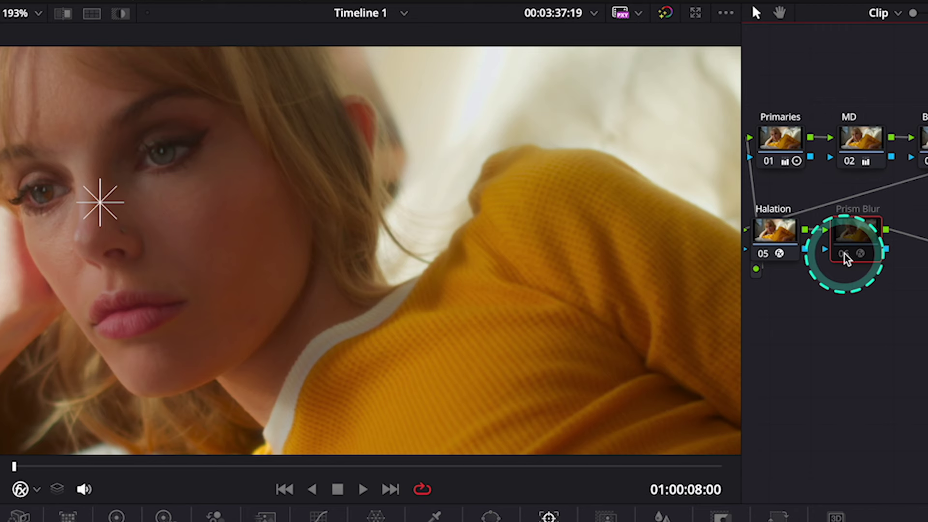
key(ctrl+d)
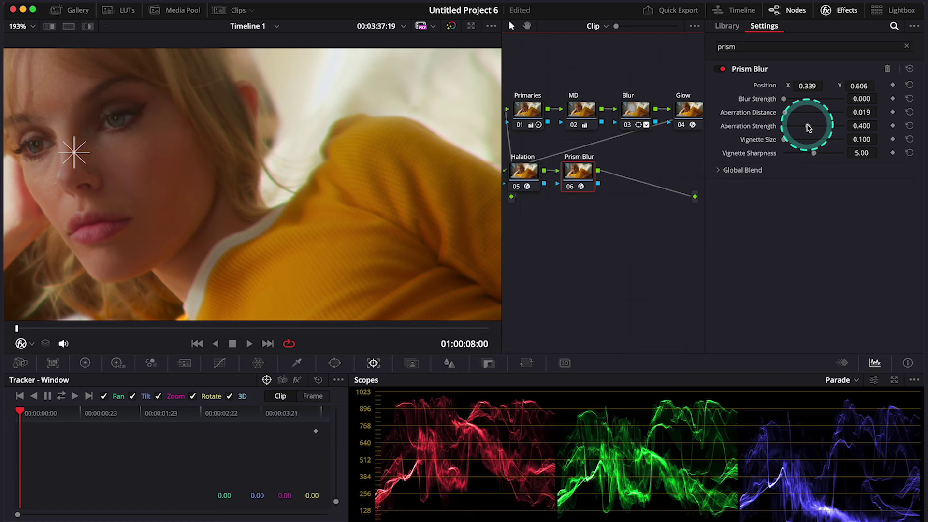
mouse_move(808, 126)
mouse_down()
mouse_move(787, 127)
mouse_move(837, 128)
mouse_move(802, 131)
mouse_up()
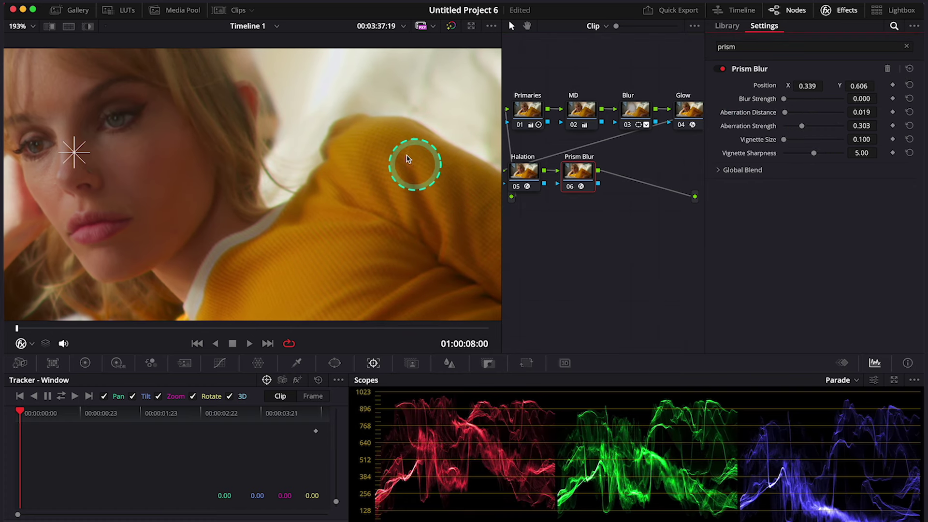
click(33, 28)
click(24, 41)
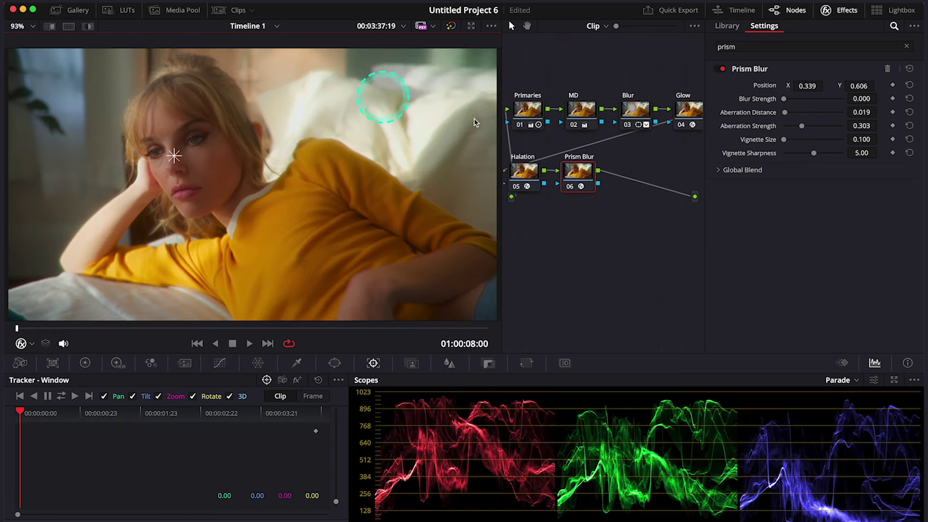
mouse_move(784, 140)
mouse_down()
mouse_move(811, 140)
mouse_move(773, 143)
mouse_up()
Step: Re-enable the Halation node with Ctrl+D to restore its warm glow on the portrait
click(816, 253)
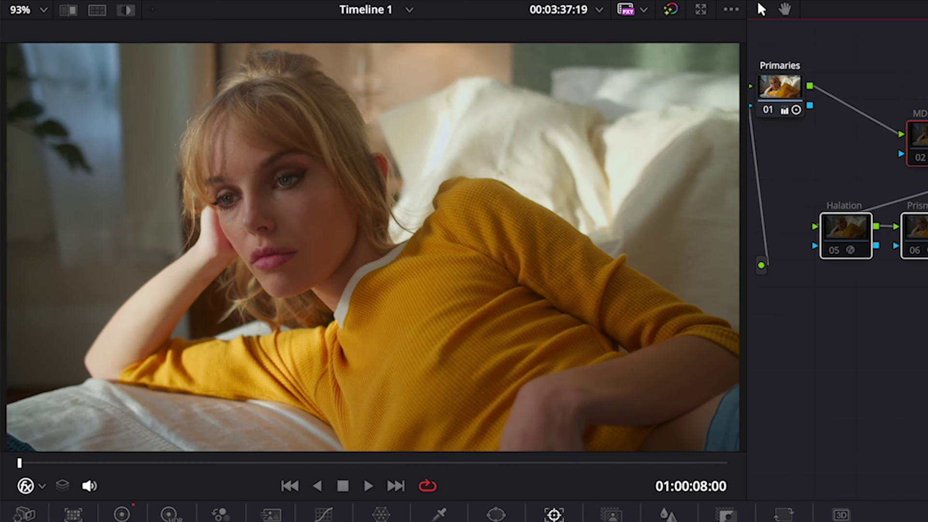
key(ctrl+d)
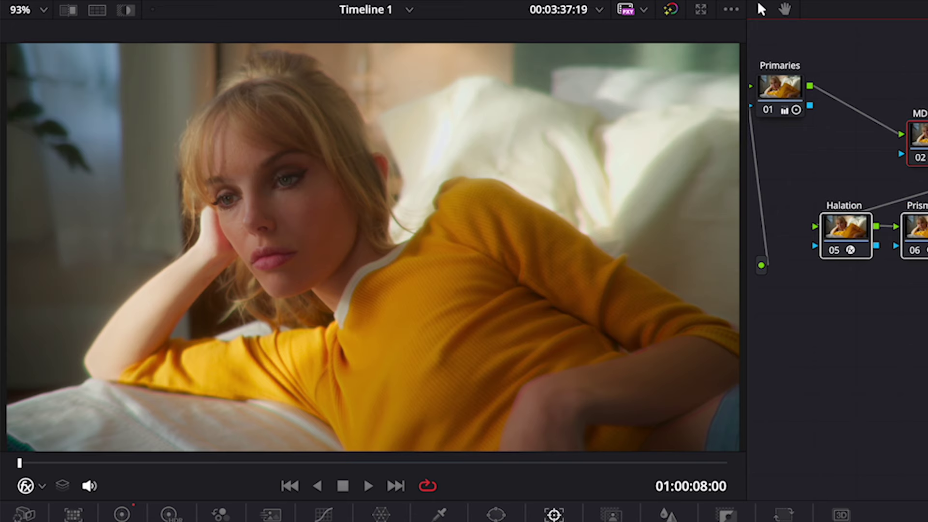